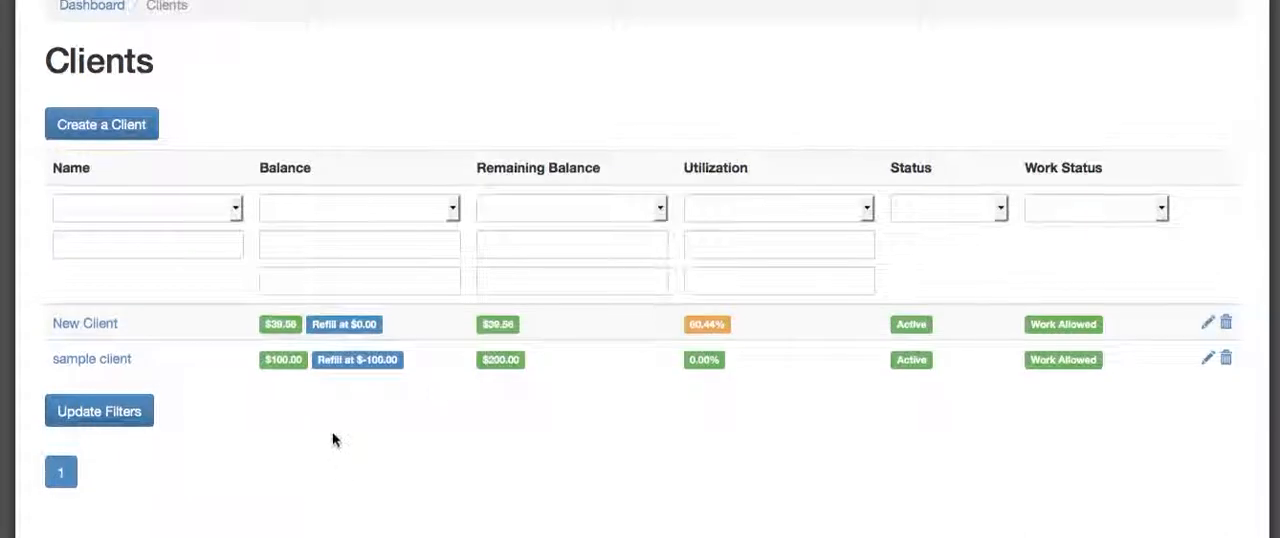
Step: Start a new client record with the name "client name" and an allowed balance of -200
scroll(366, 399, up, 1)
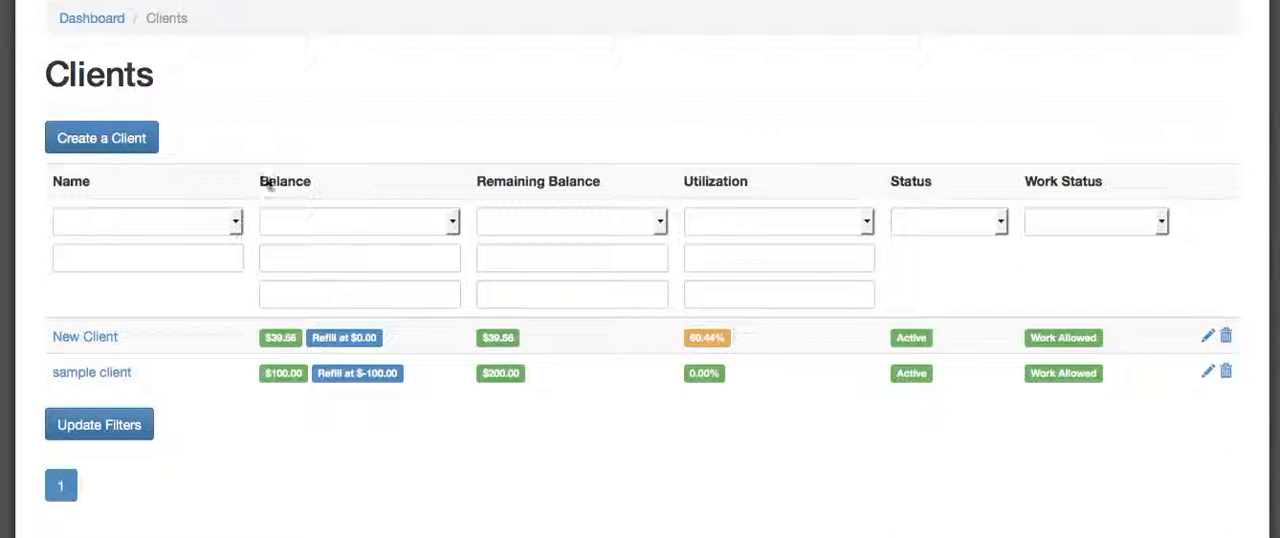
click(115, 141)
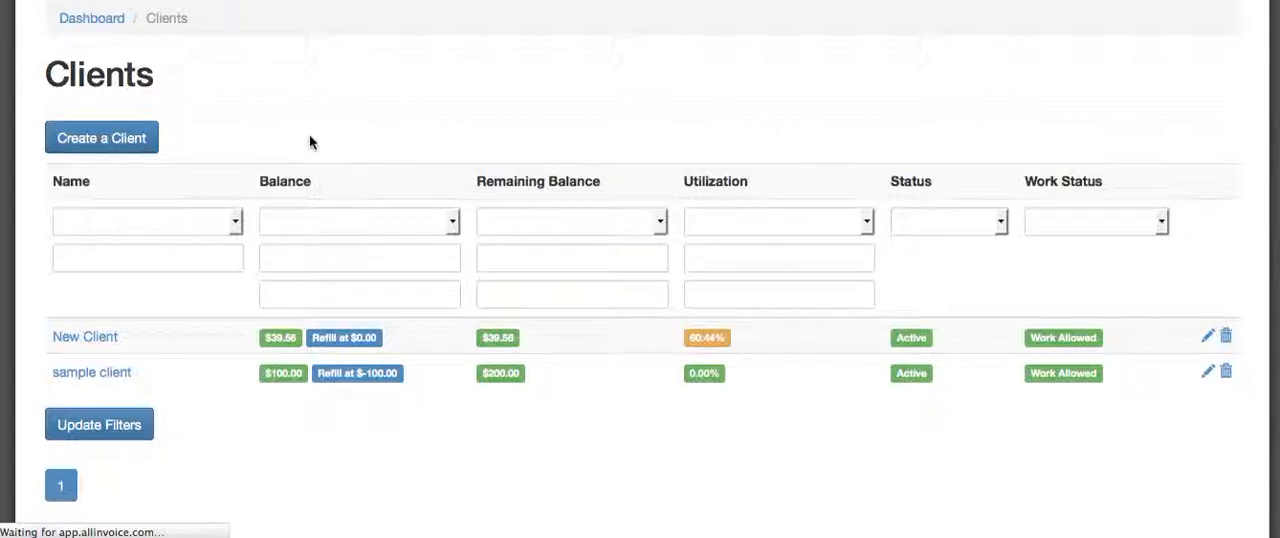
scroll(311, 138, down, 2)
scroll(307, 145, down, 1)
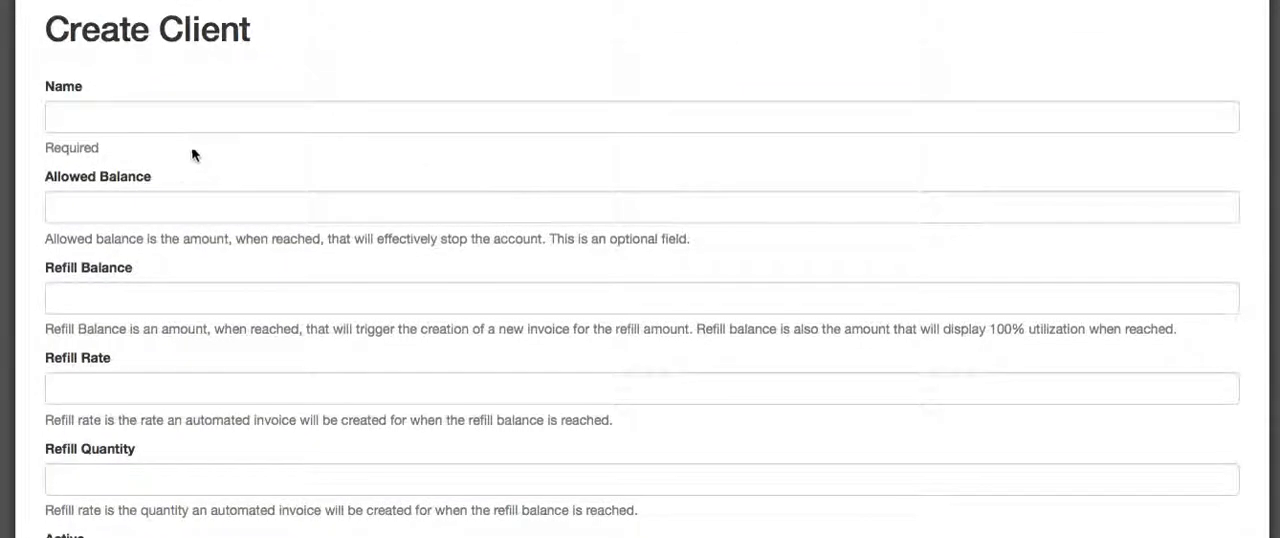
click(176, 117)
text(client name)
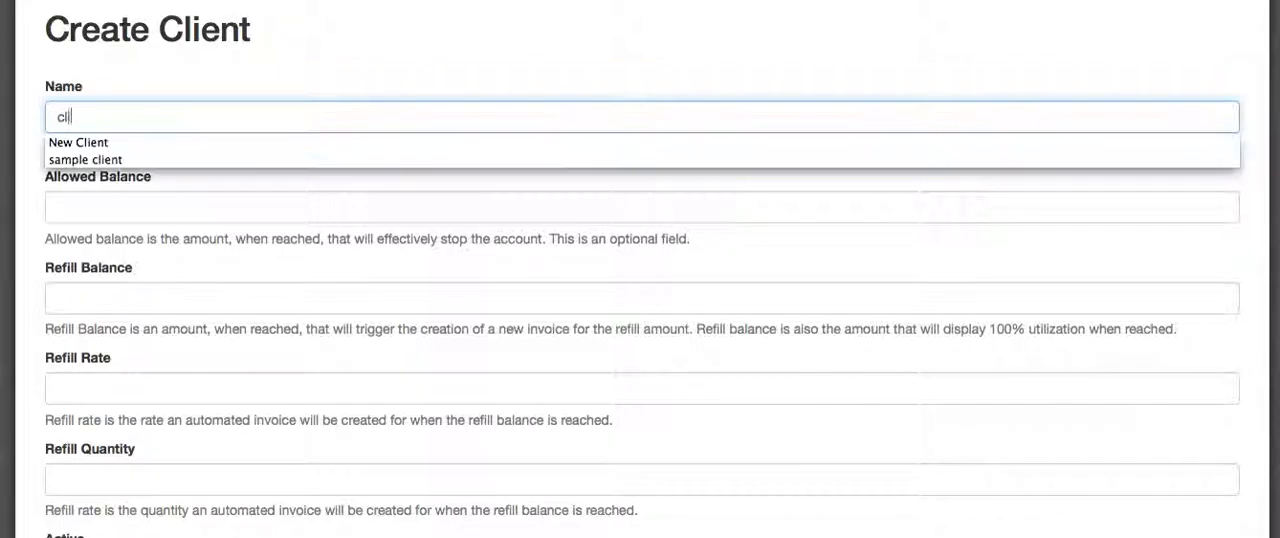
click(123, 208)
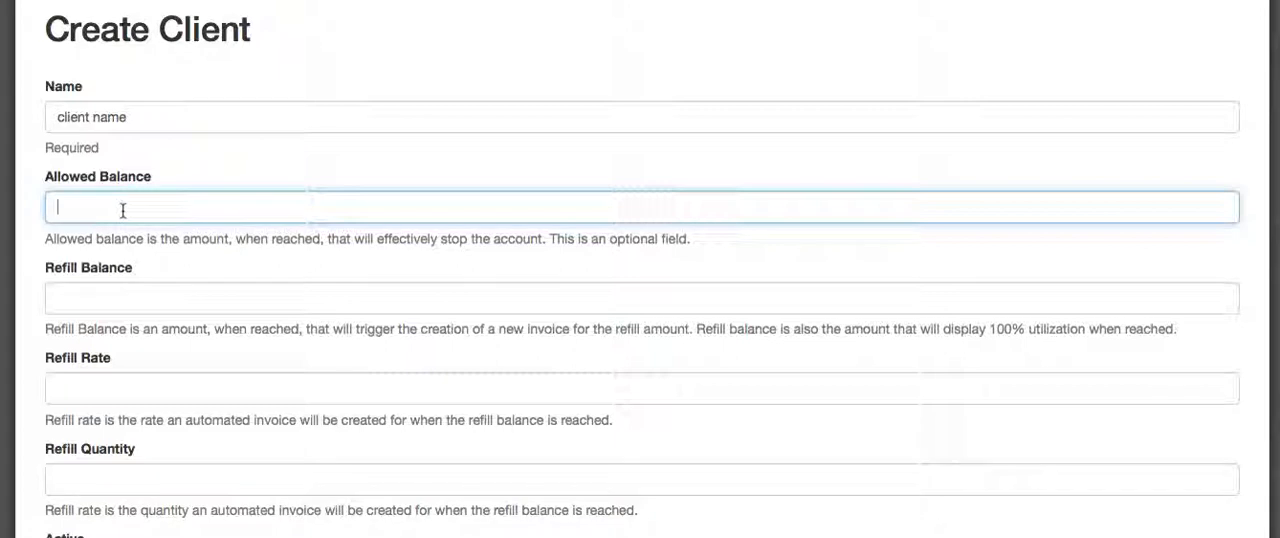
text(-200)
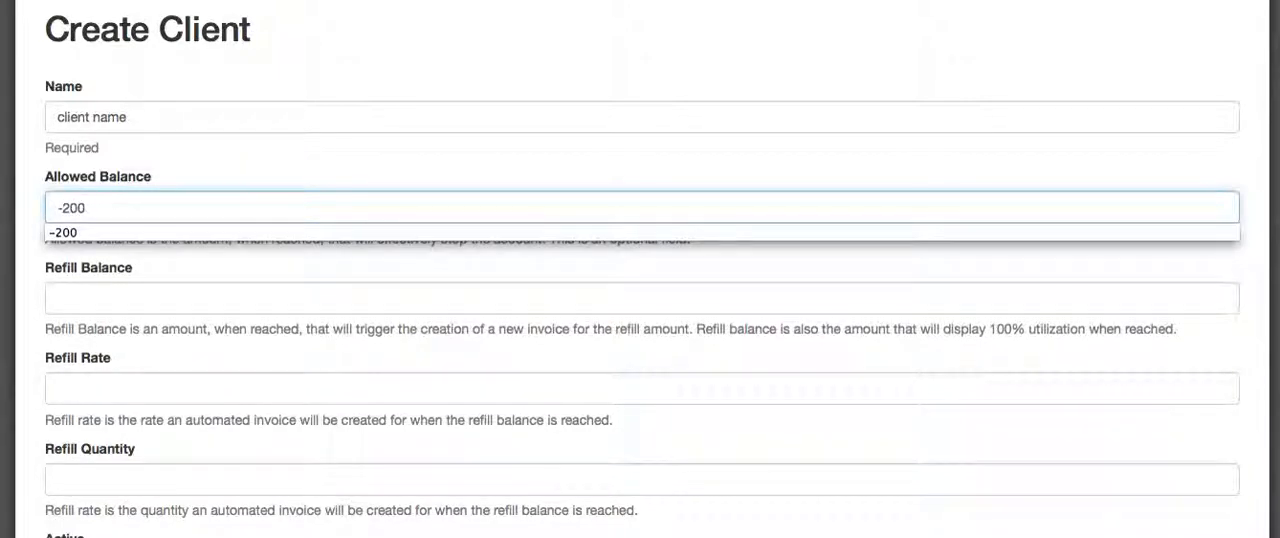
Step: Set the new client's refill balance to 0, refill rate to 10 and refill quantity to 10
scroll(117, 194, down, 2)
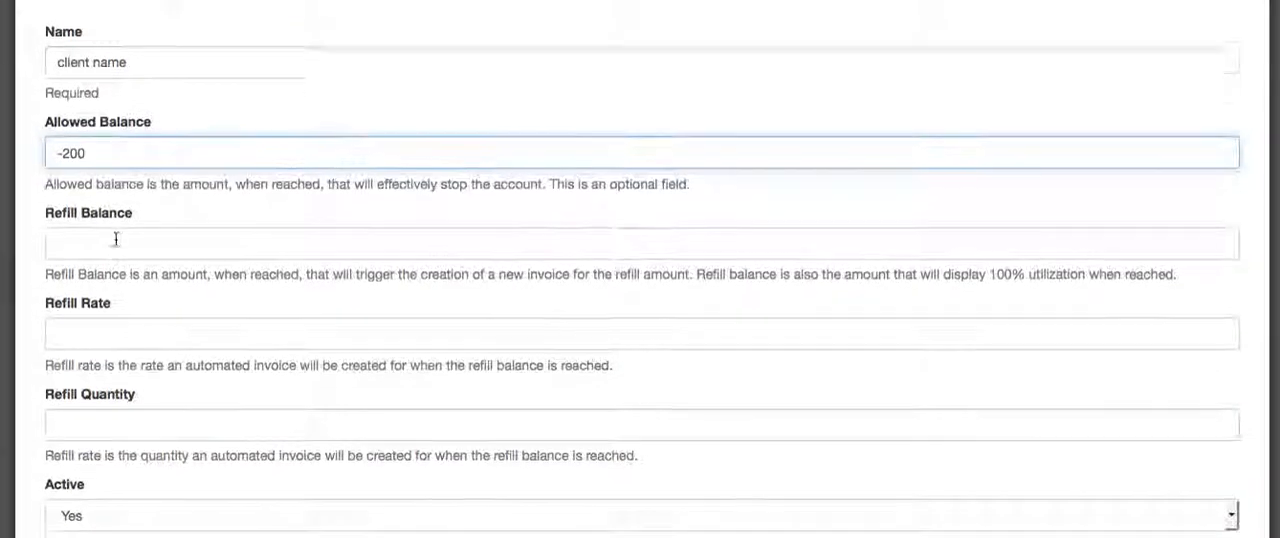
click(107, 243)
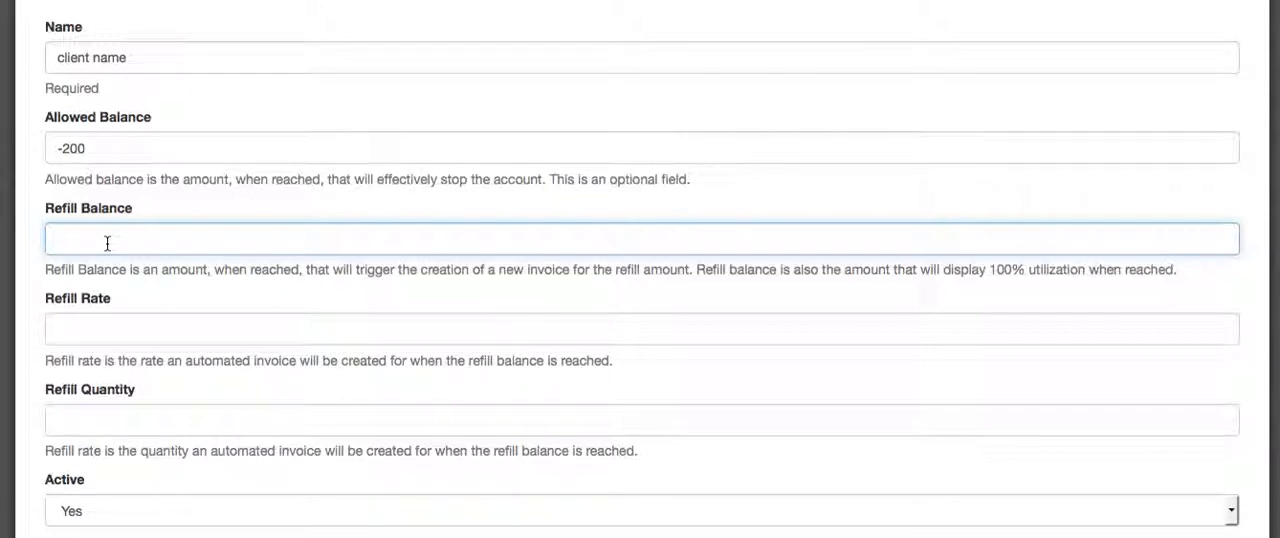
text(0)
click(90, 337)
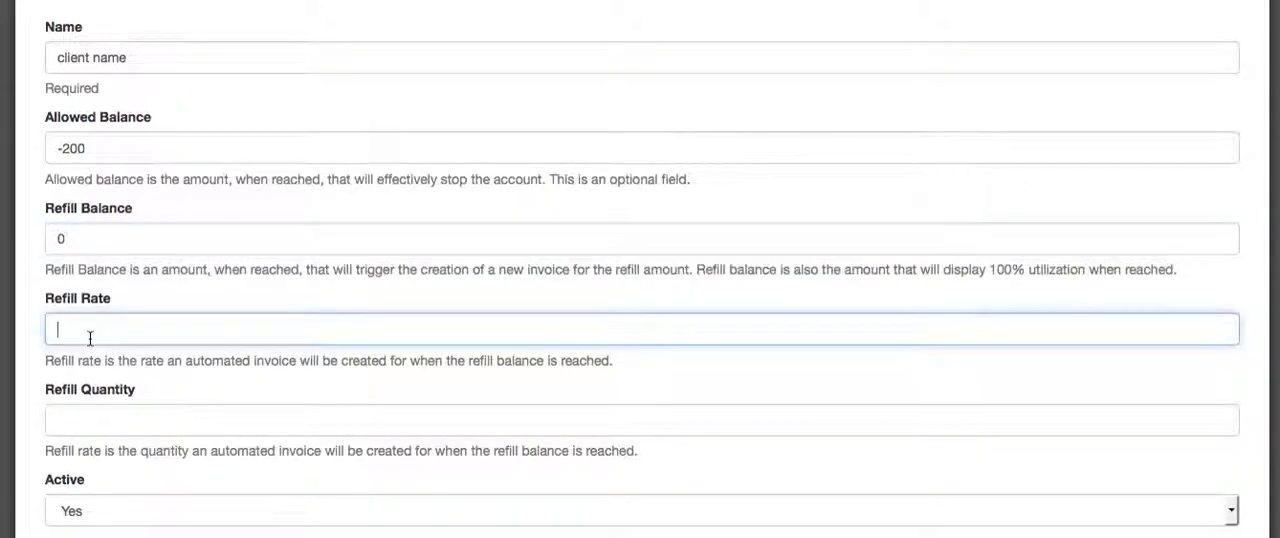
scroll(192, 280, down, 2)
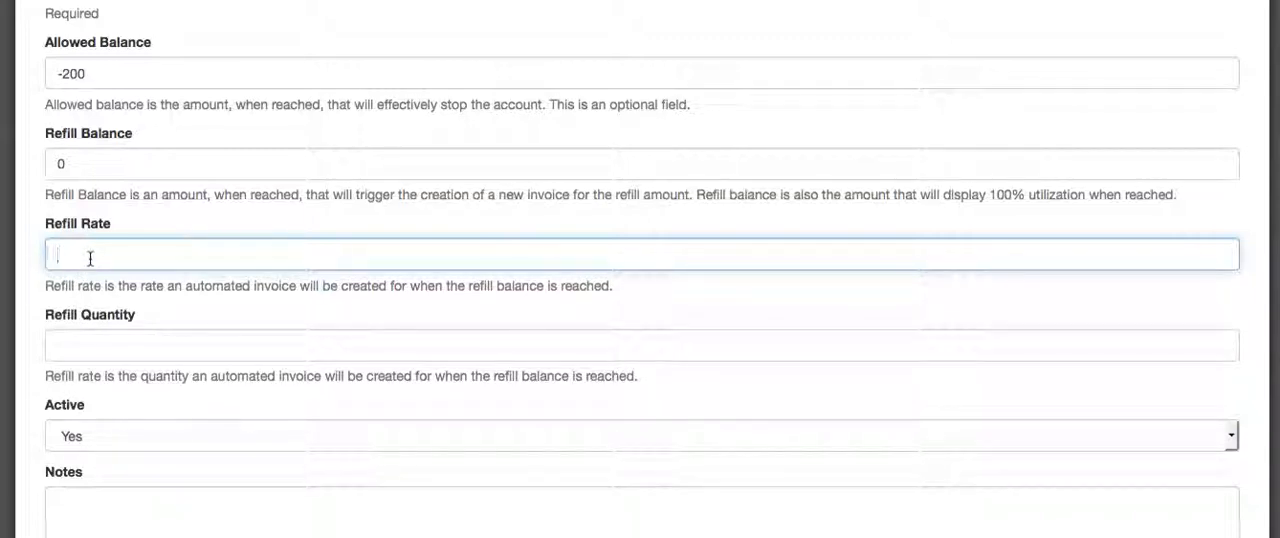
text(10)
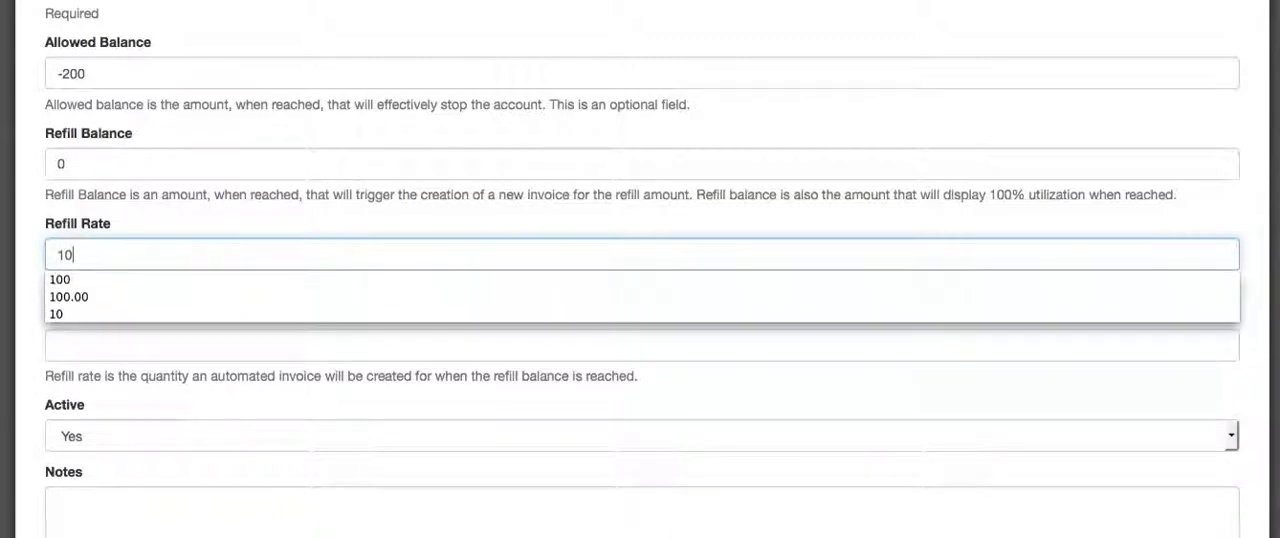
click(146, 342)
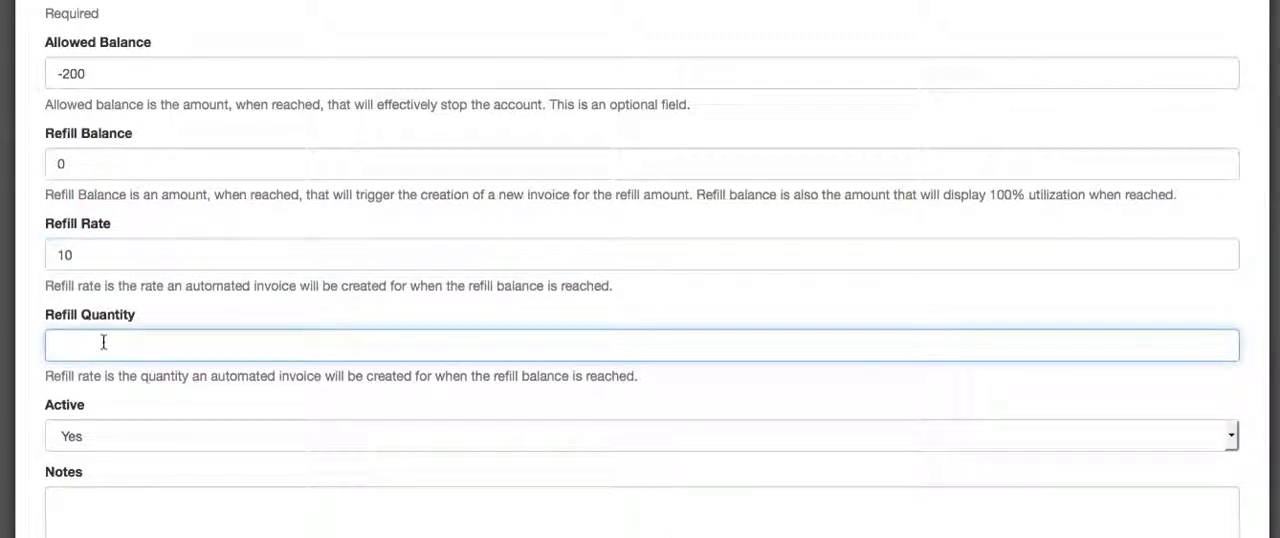
text(10)
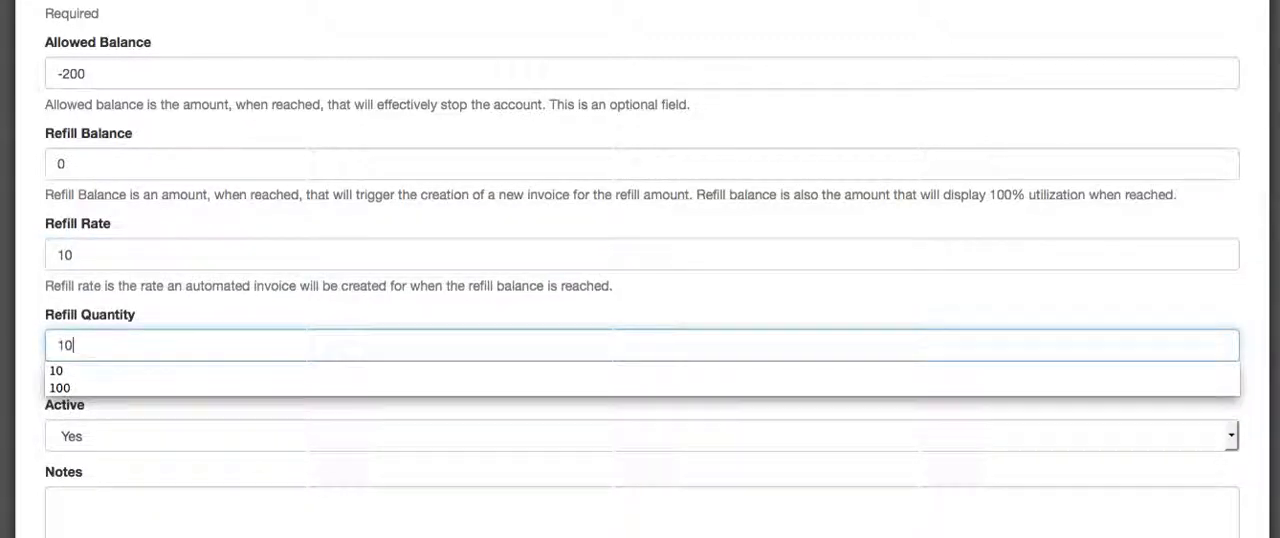
click(132, 315)
Step: Keep the new client's Active option at Yes, leave the notes empty and submit the record
scroll(135, 300, down, 2)
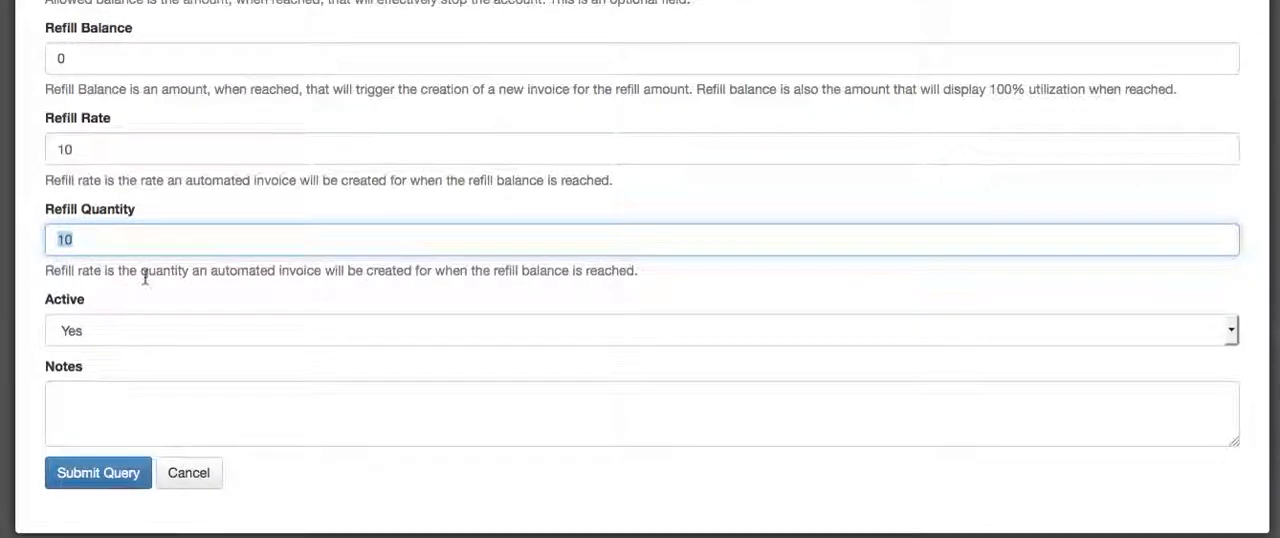
scroll(143, 274, up, 1)
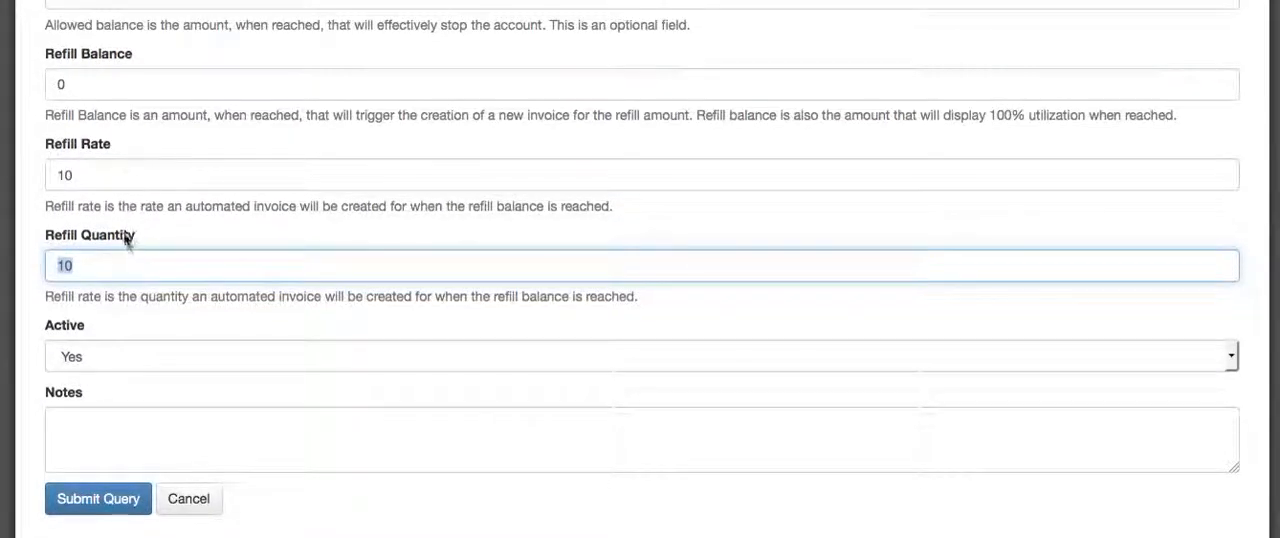
scroll(128, 243, down, 2)
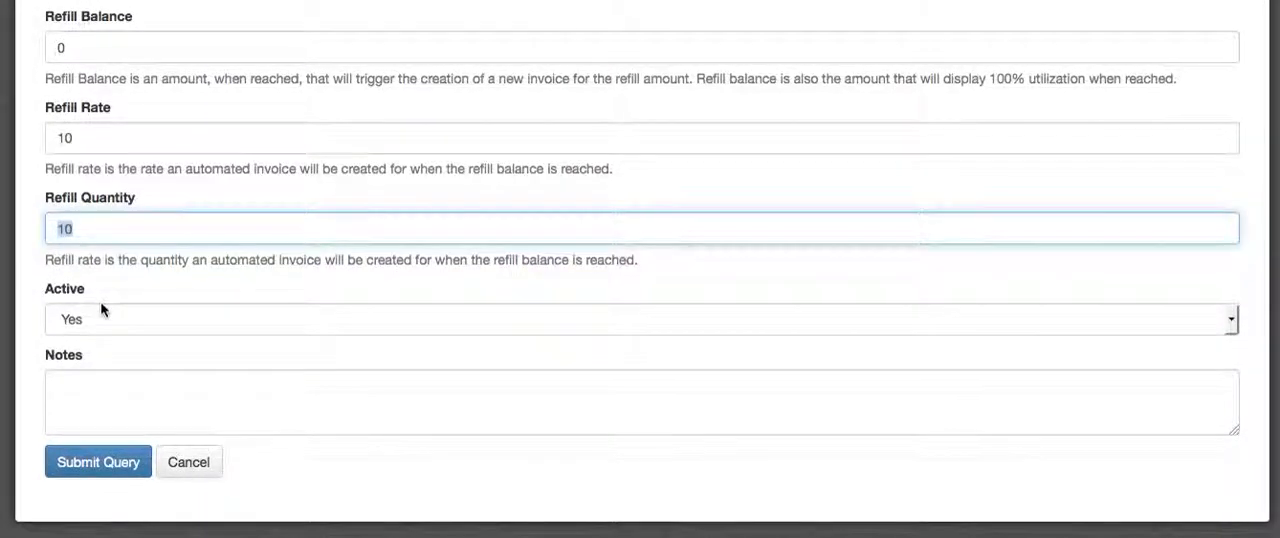
click(104, 318)
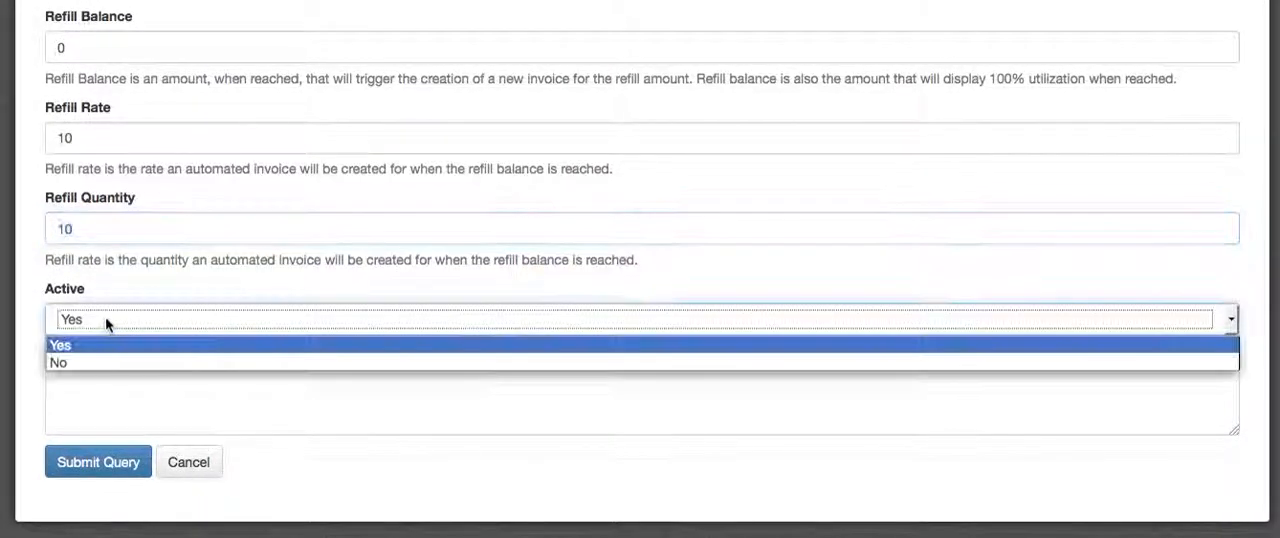
click(100, 398)
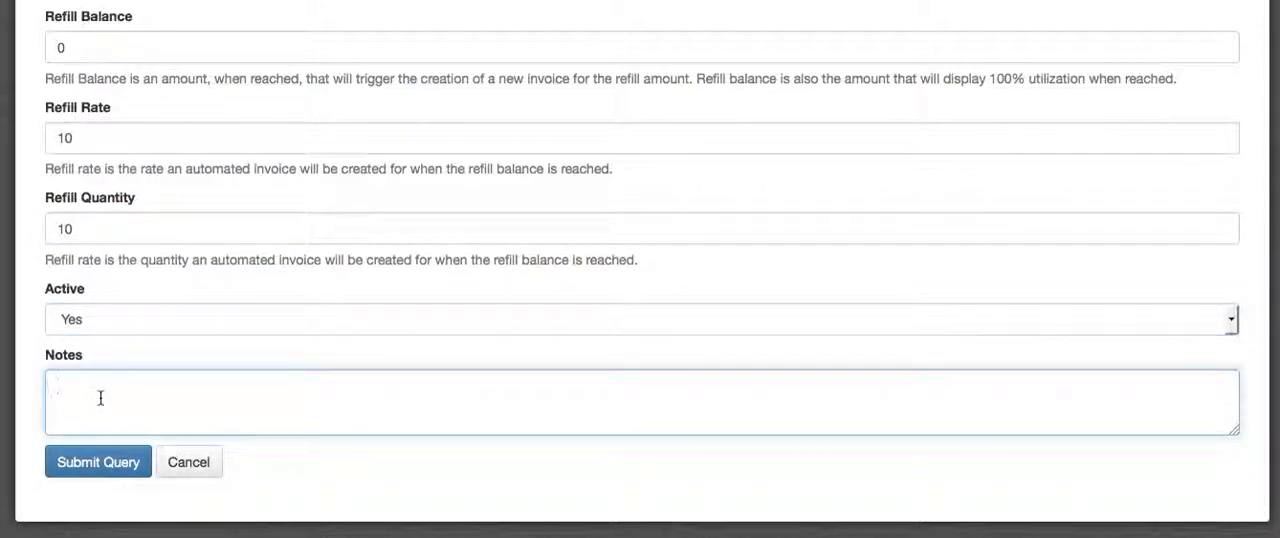
click(122, 467)
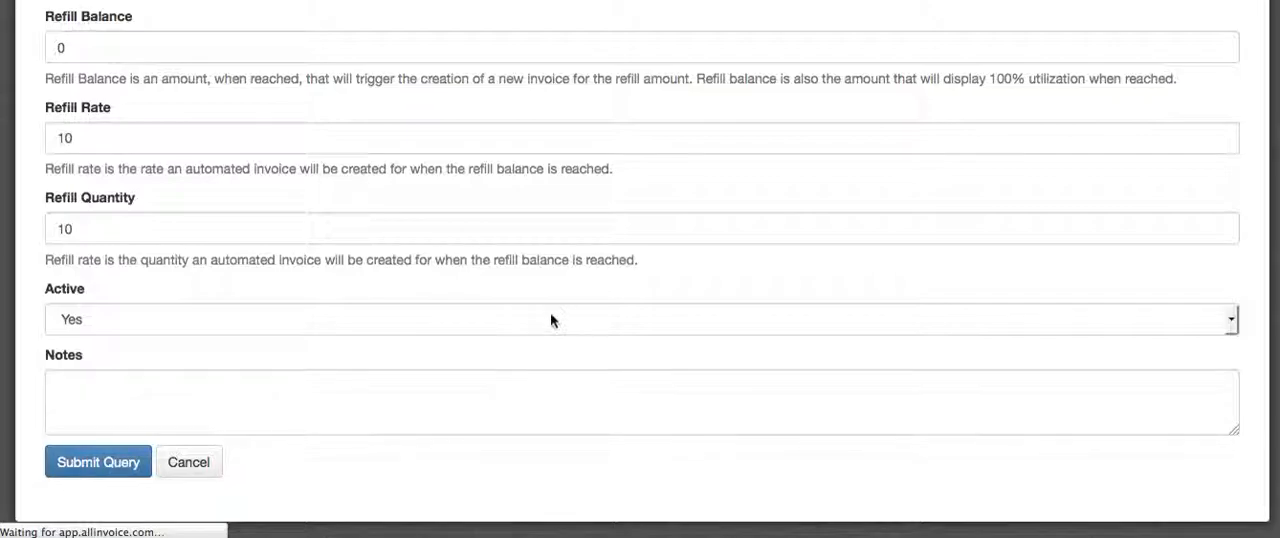
scroll(550, 320, down, 2)
scroll(550, 320, down, 3)
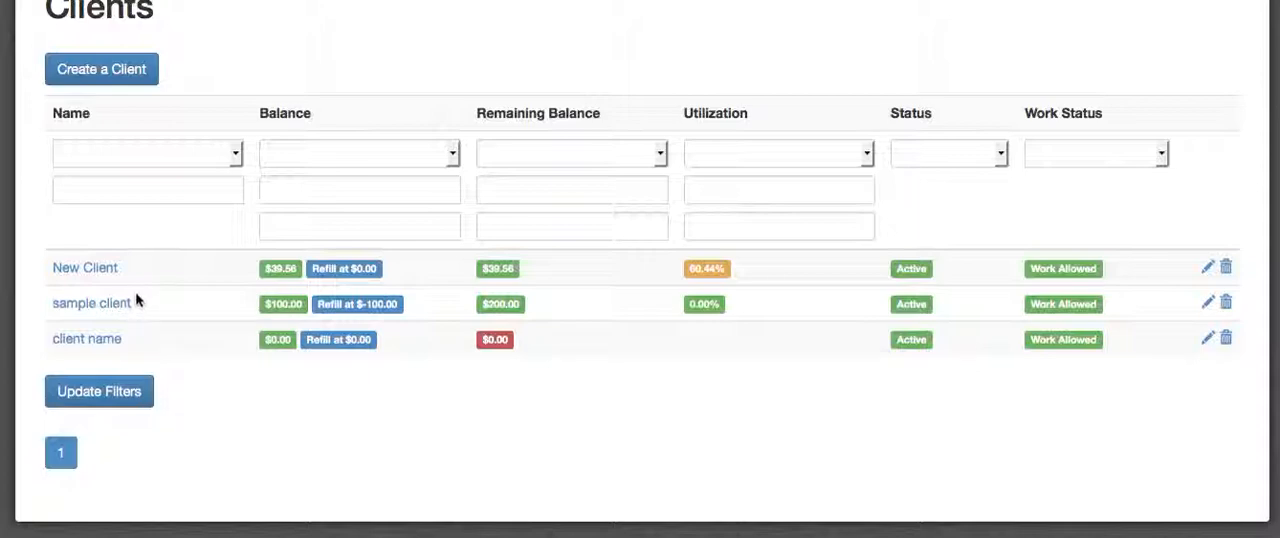
Step: Open the client "New Client" and review its summary, contacts, projects, invoices and transactions
click(80, 268)
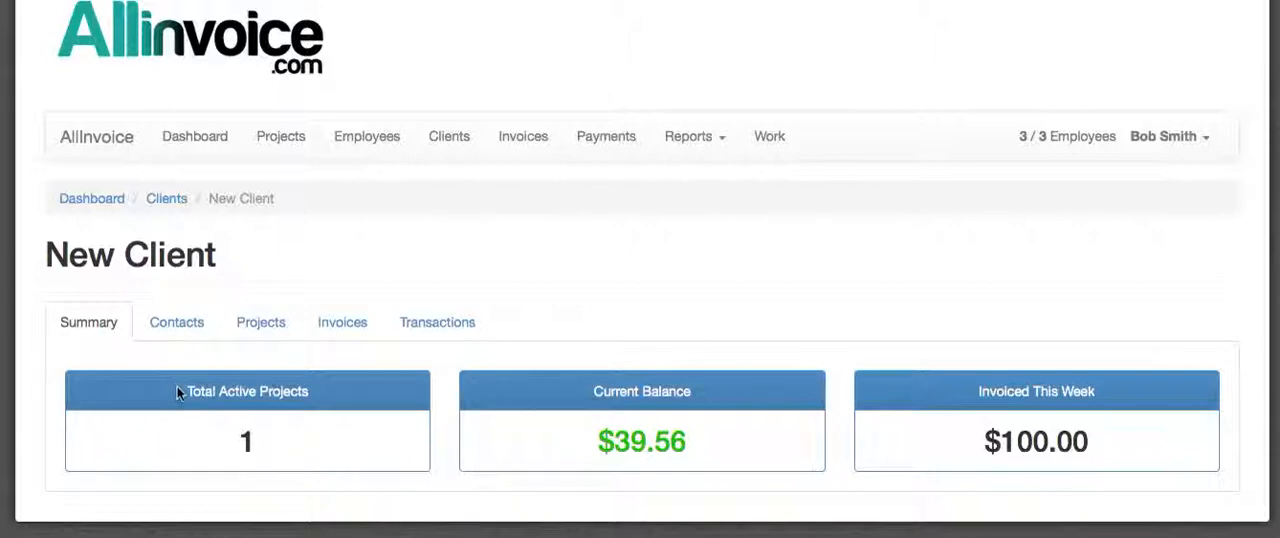
click(178, 322)
scroll(605, 255, down, 2)
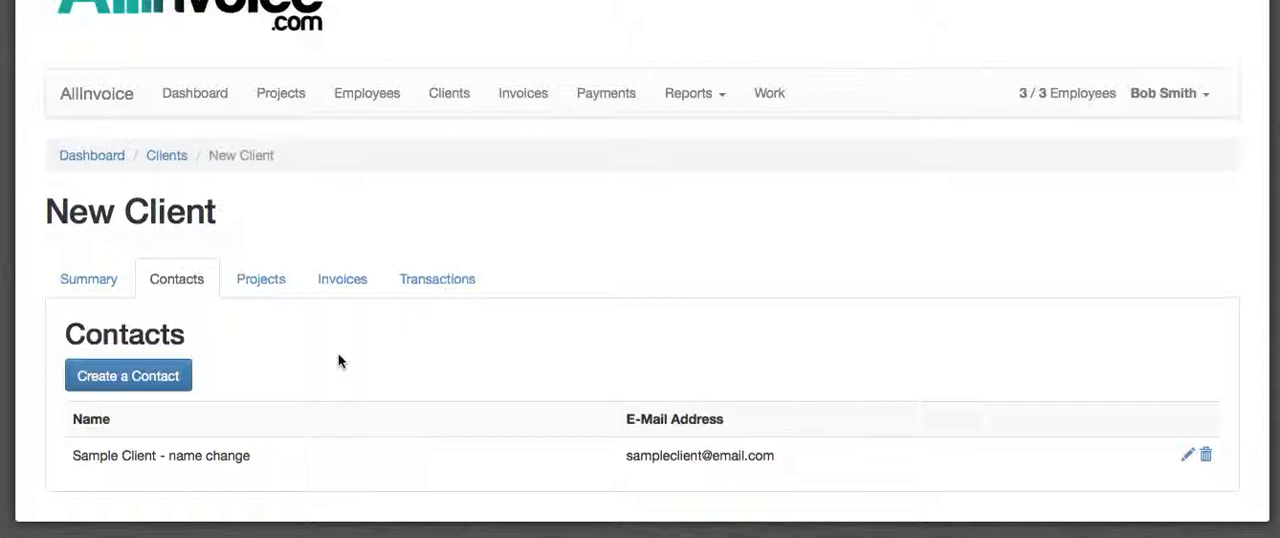
click(266, 283)
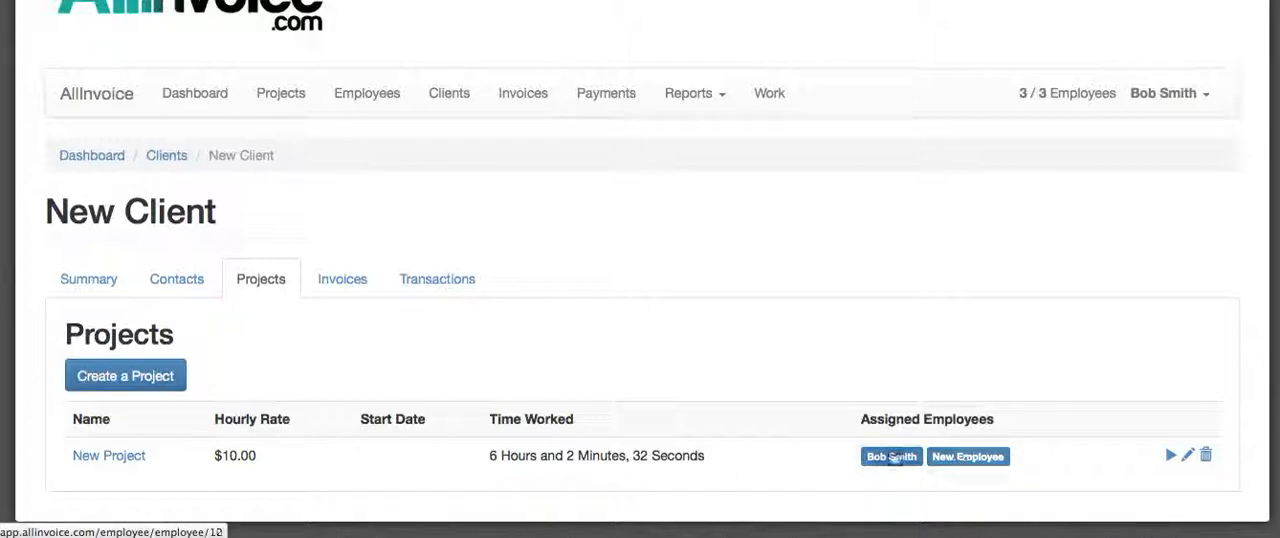
click(350, 288)
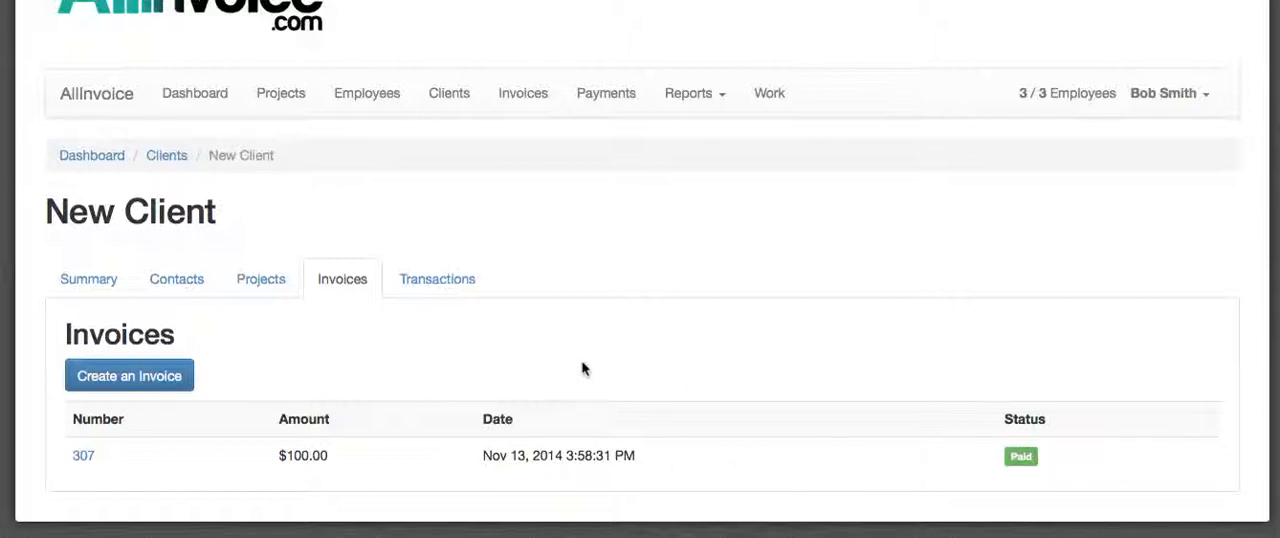
click(447, 285)
scroll(662, 266, down, 3)
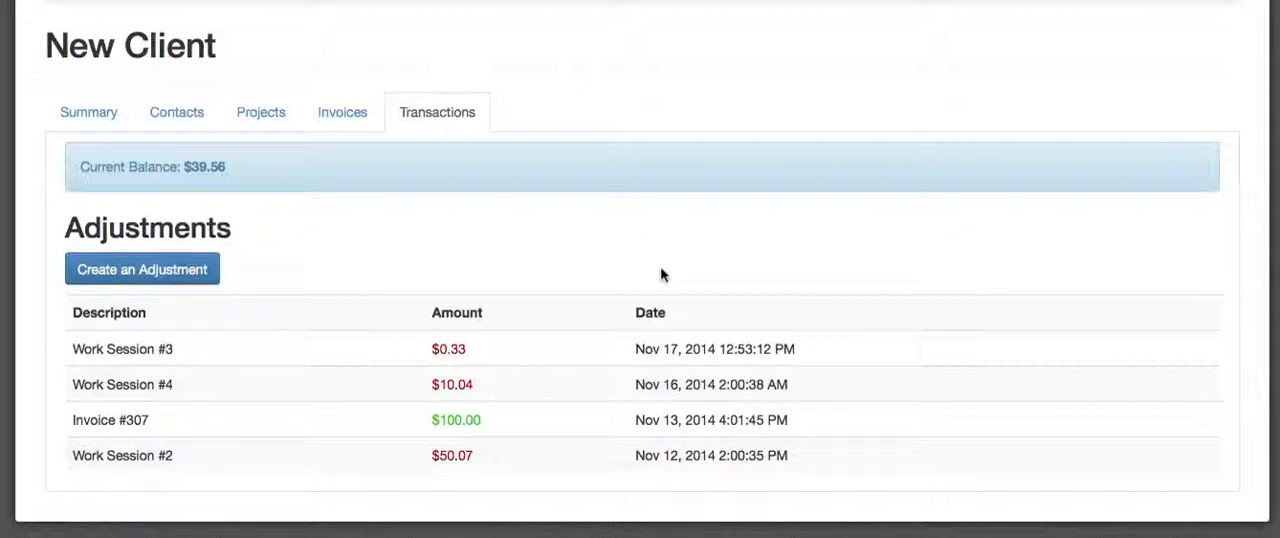
Step: Create and submit a balance adjustment of 100 for New Client with the description "adjustment descrip"
click(189, 276)
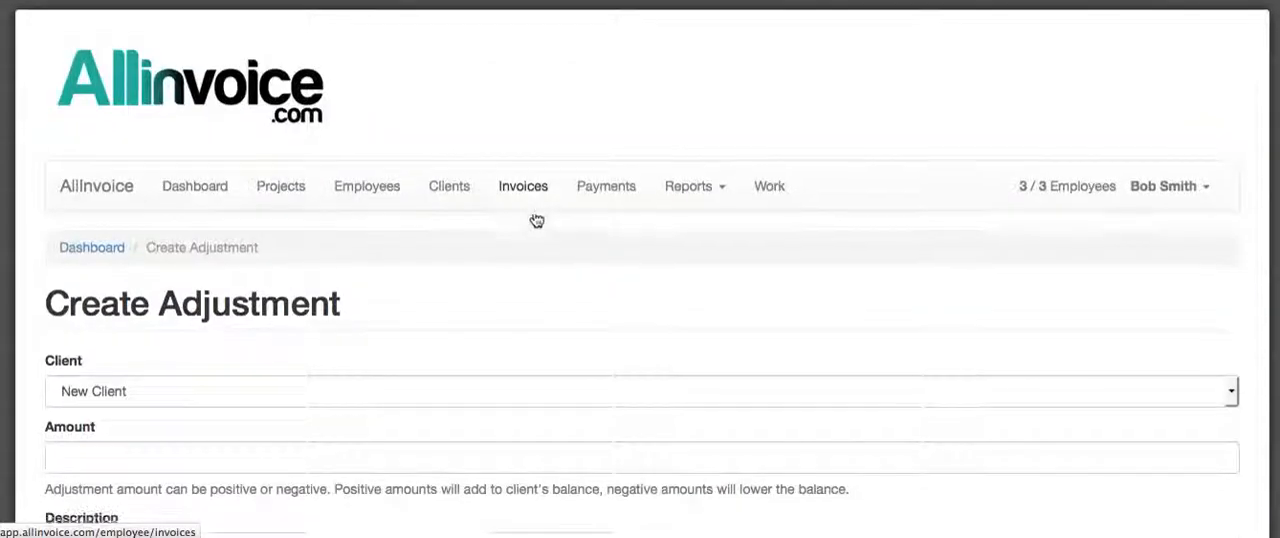
scroll(535, 218, down, 3)
click(114, 329)
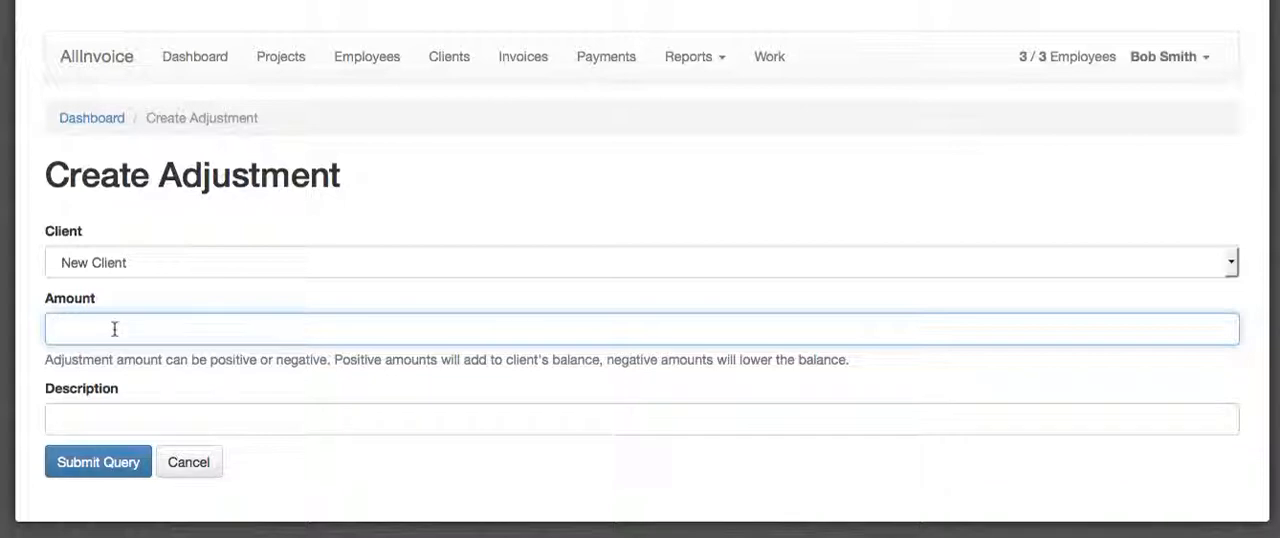
text(100)
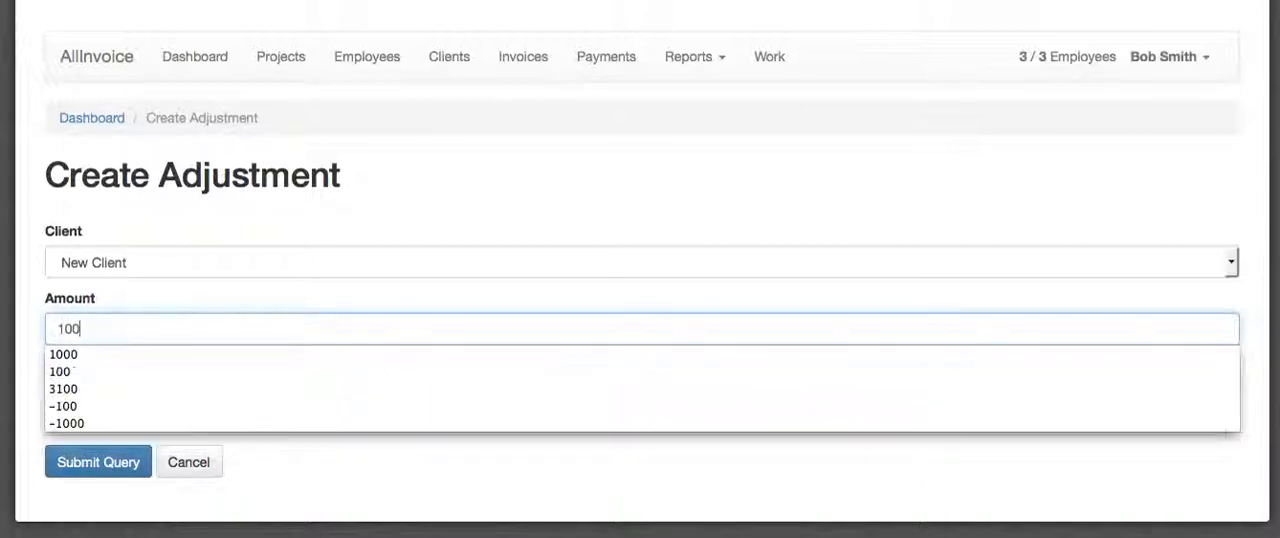
key(Escape)
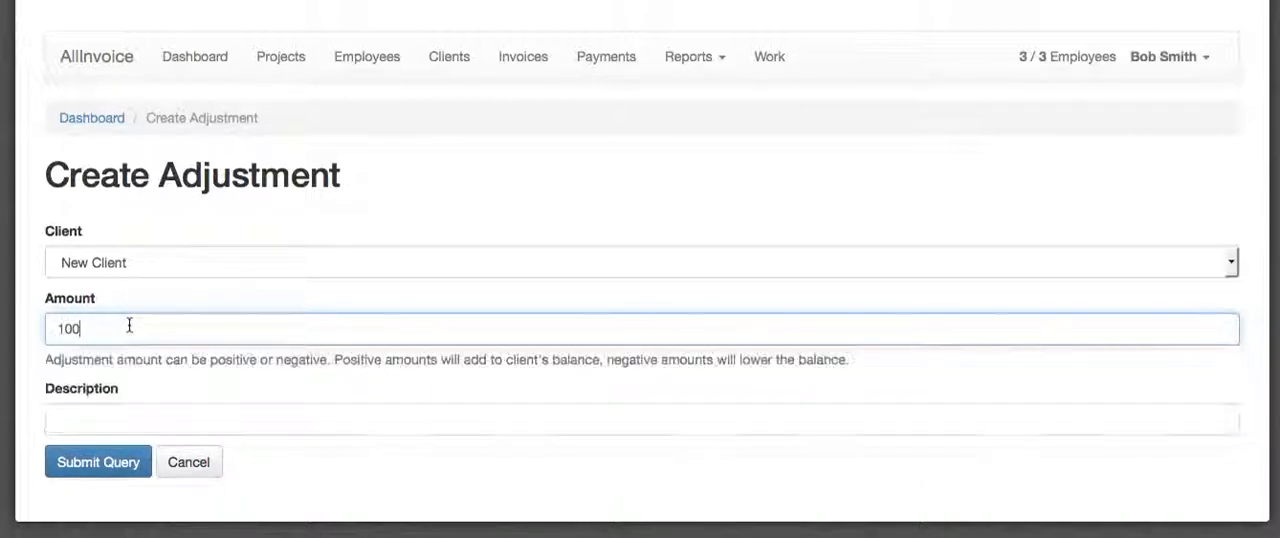
click(107, 408)
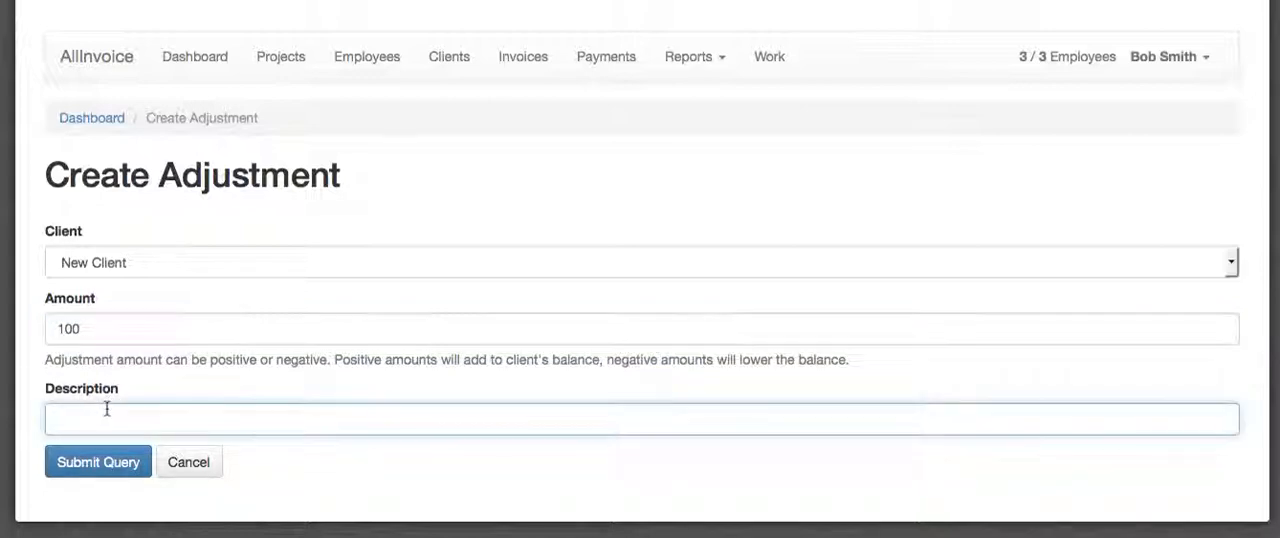
text(adjustment)
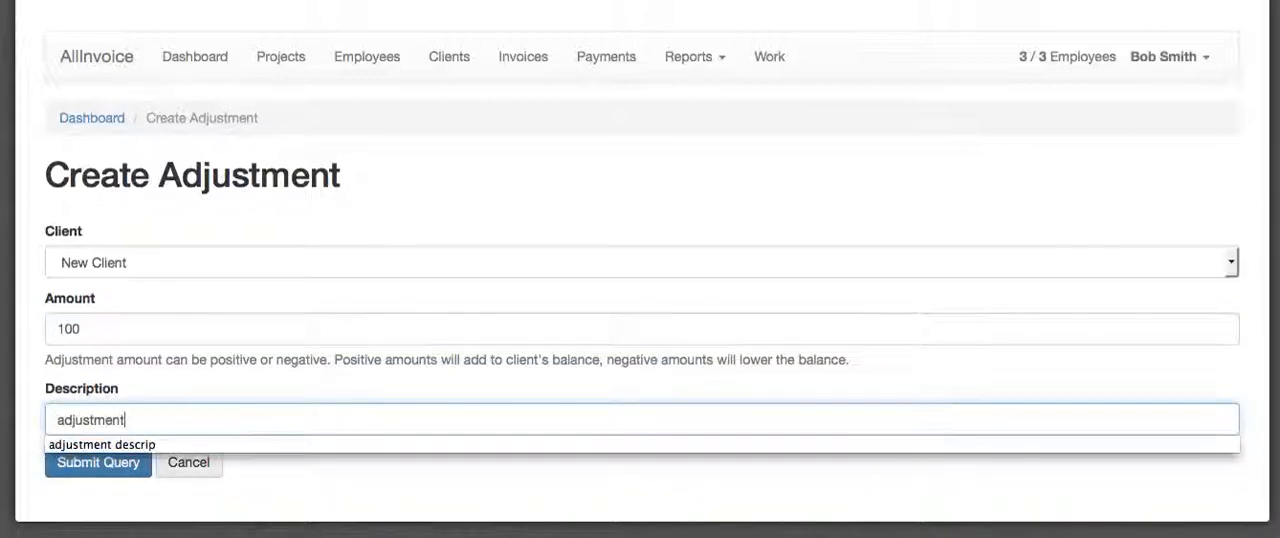
click(106, 445)
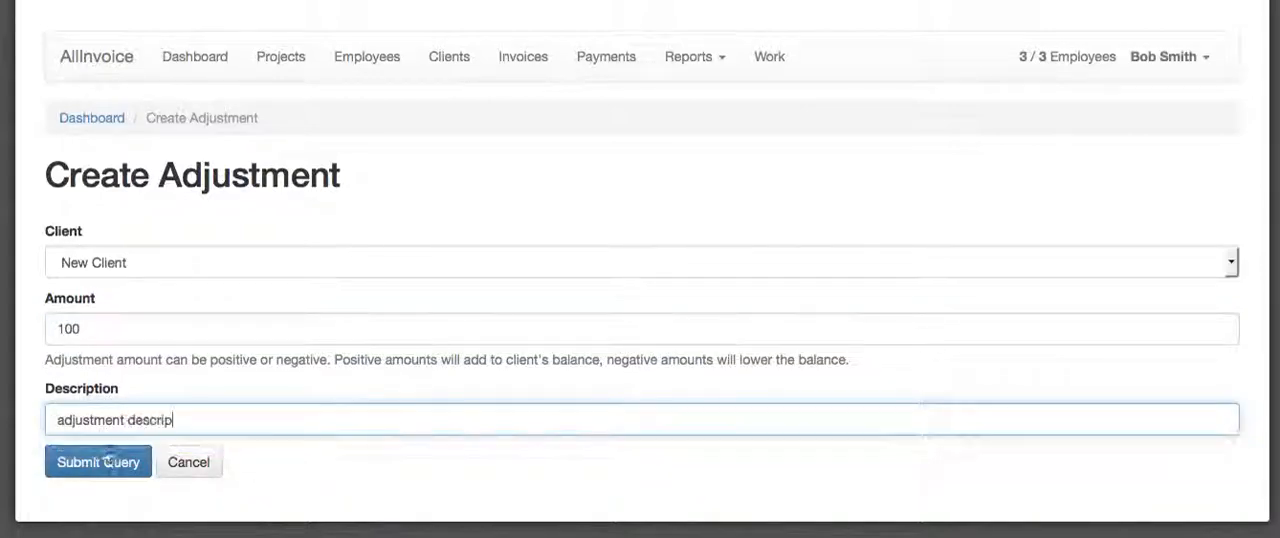
click(105, 465)
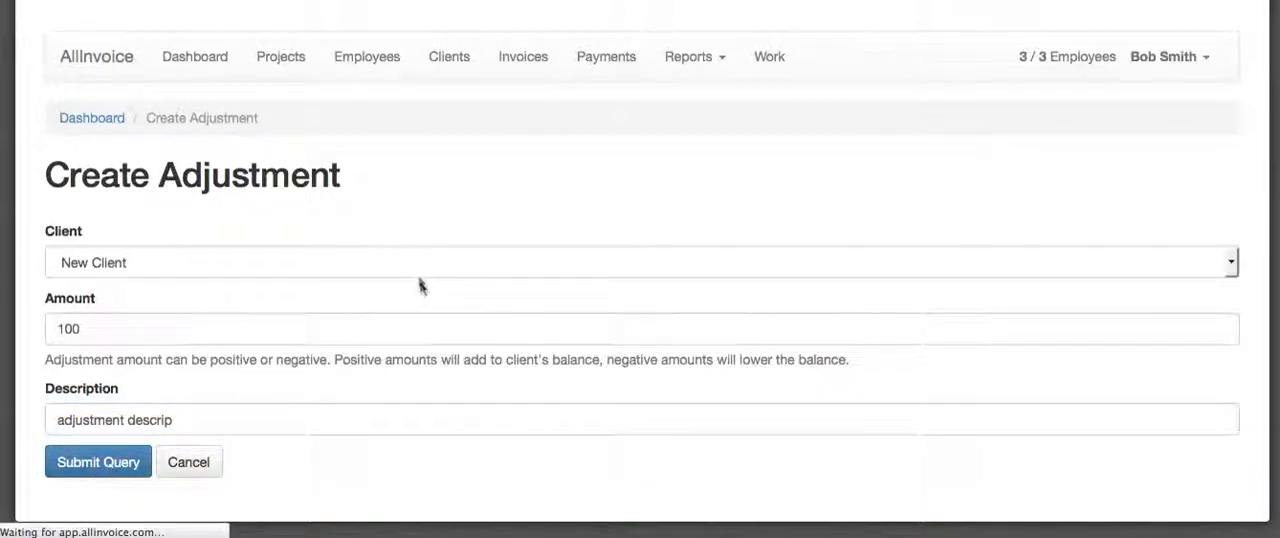
scroll(422, 280, down, 5)
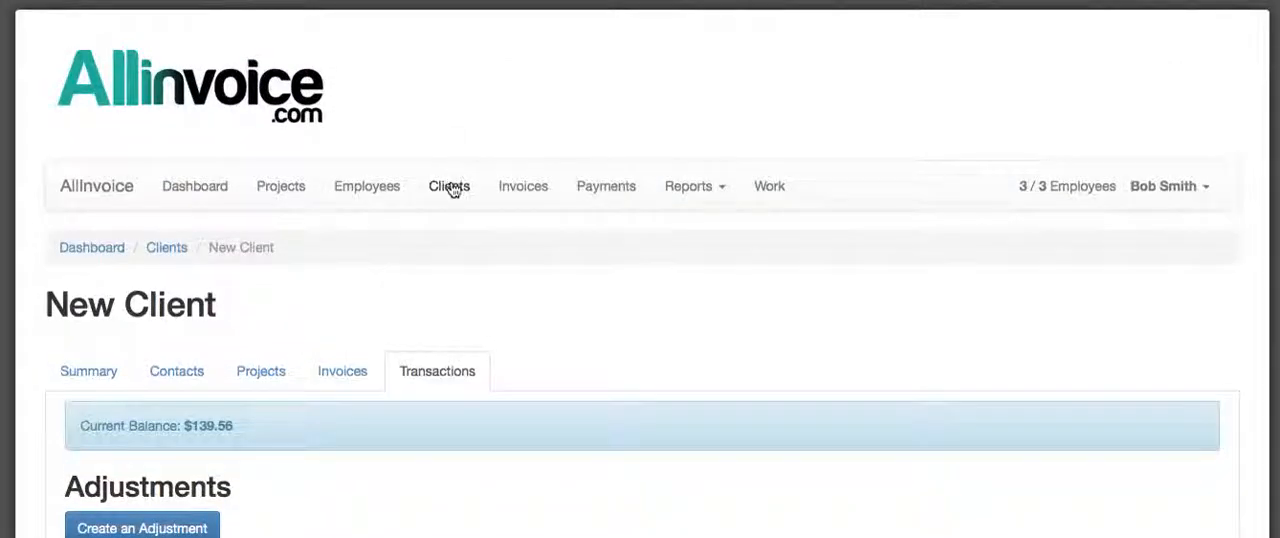
Step: Return to the clients list and check the clients' balances and utilization
click(450, 188)
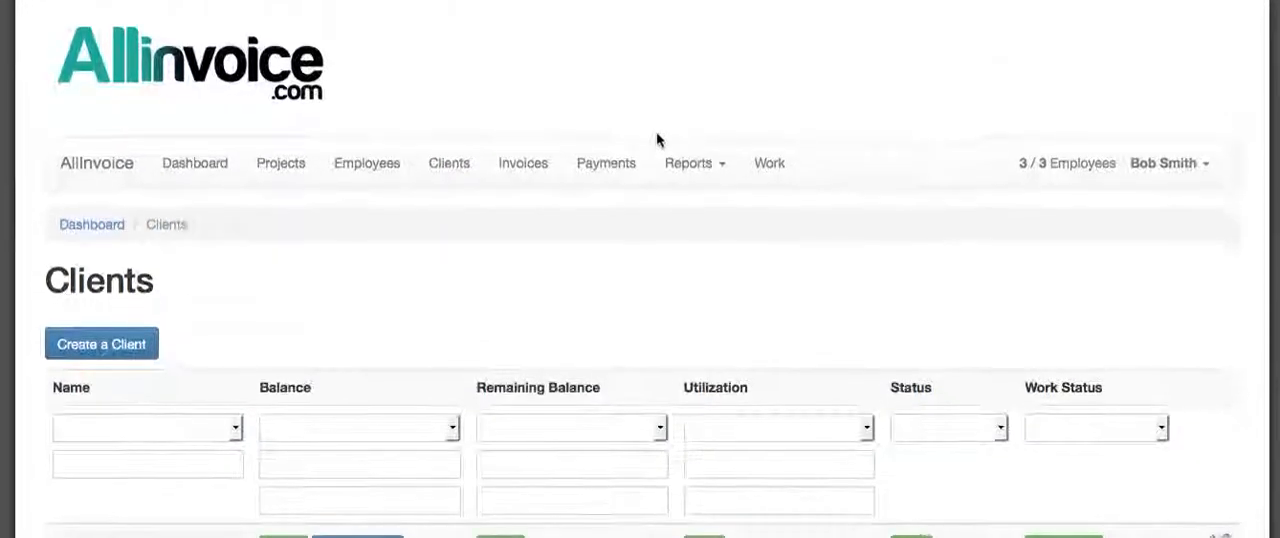
scroll(659, 142, down, 2)
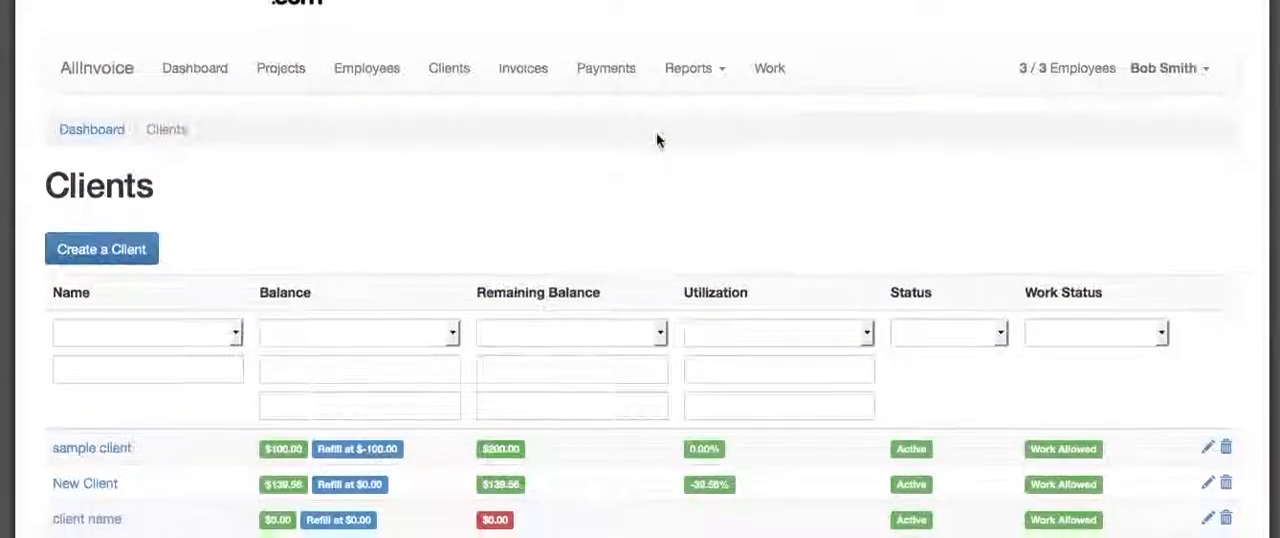
scroll(673, 142, up, 3)
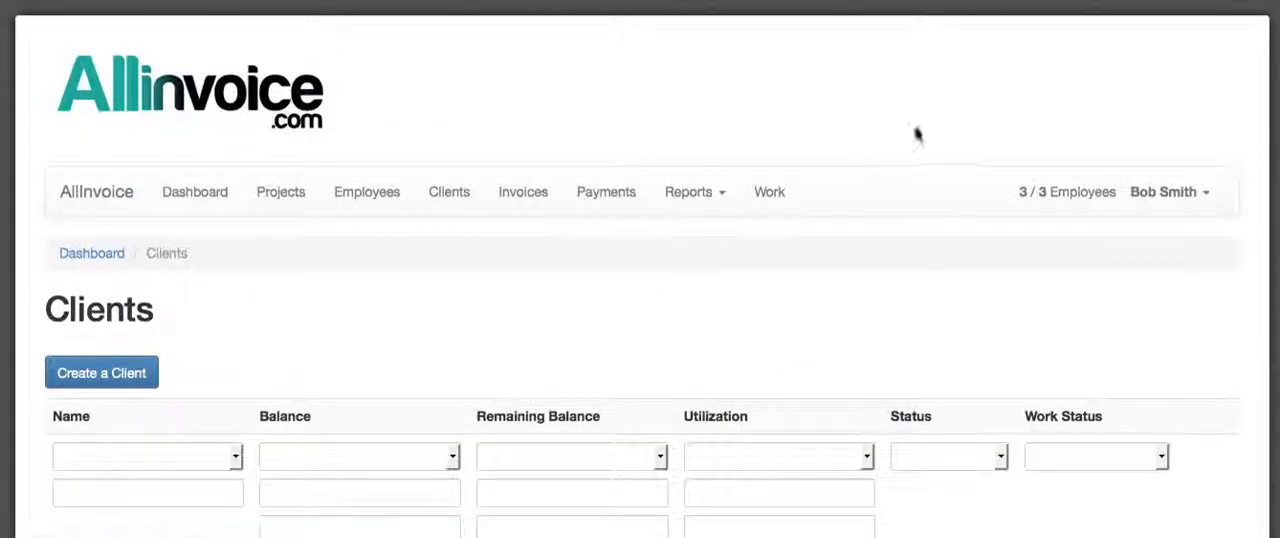